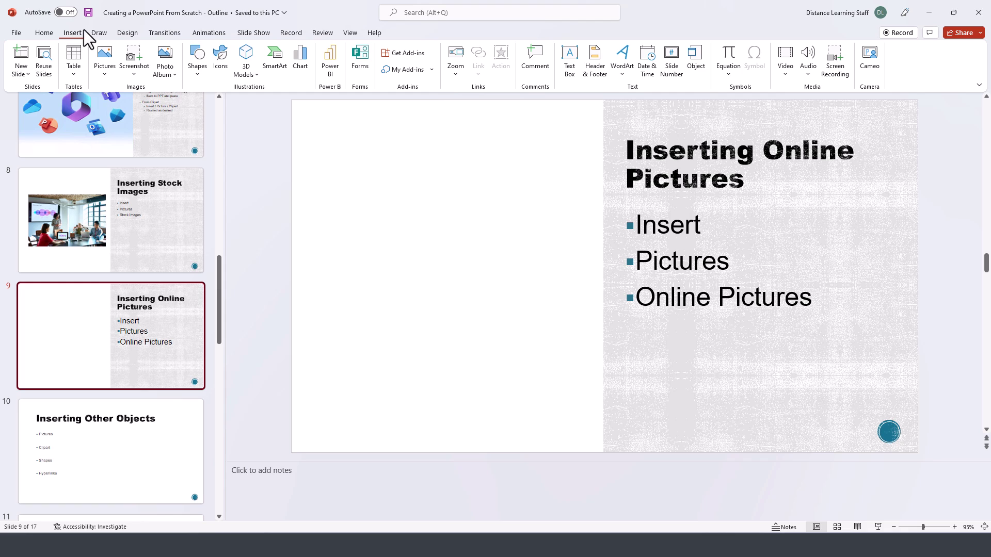
Step: Choose Online Pictures from the Insert tab's Pictures dropdown
left_click(106, 75)
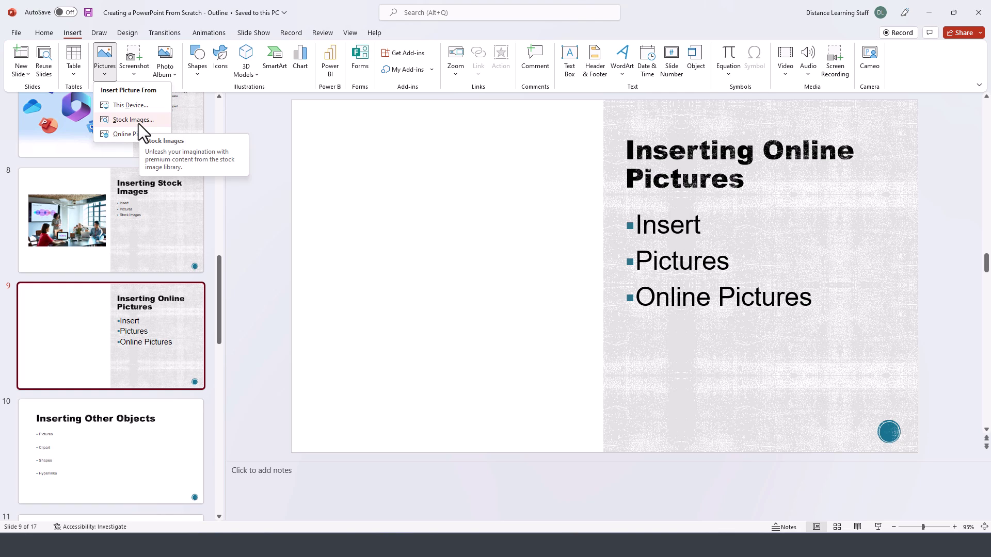
left_click(139, 123)
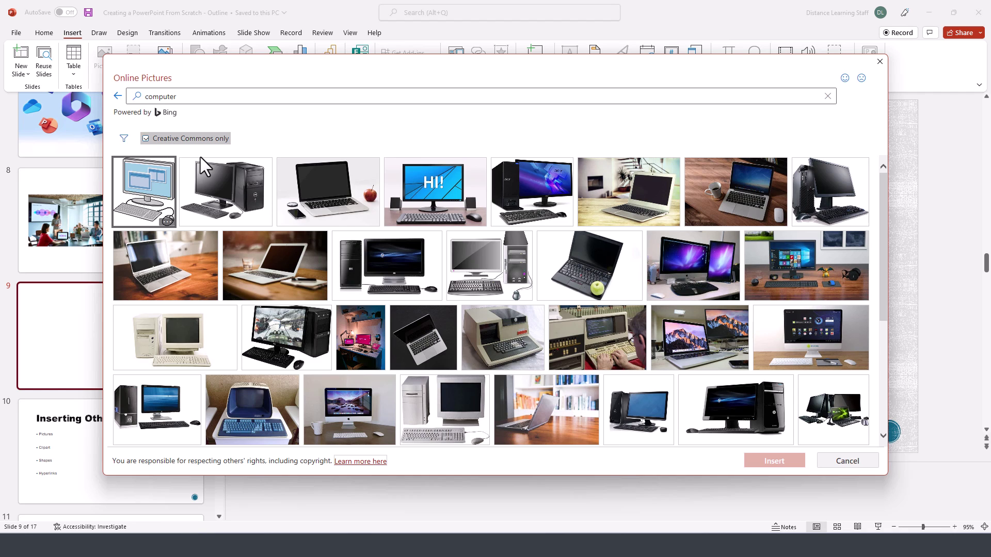
Step: Select the laptop-on-wooden-desk photo and toggle the Creative Commons only filter
left_click(629, 192)
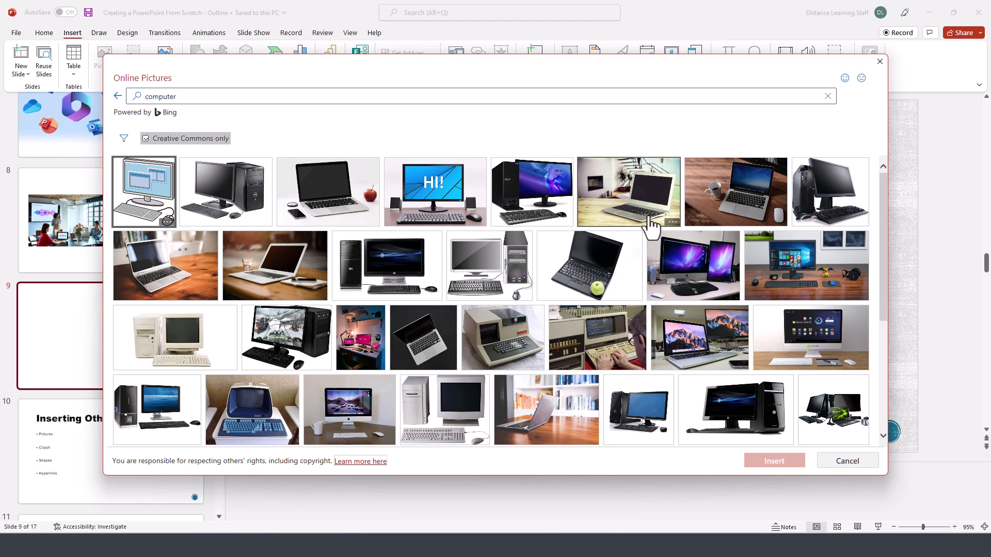
left_click(145, 139)
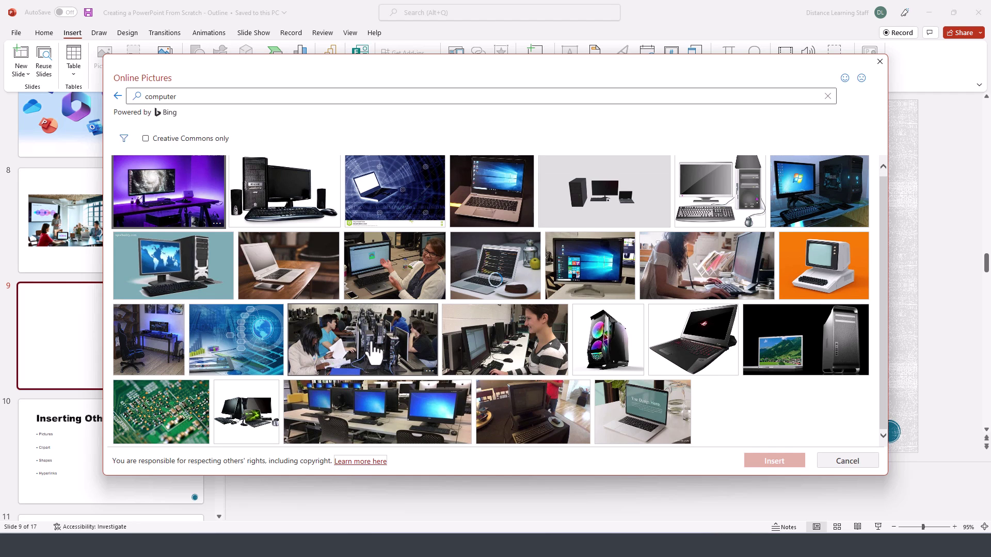
scroll(477, 316, "down", 2)
scroll(387, 325, "down", 2)
scroll(313, 337, "down", 2)
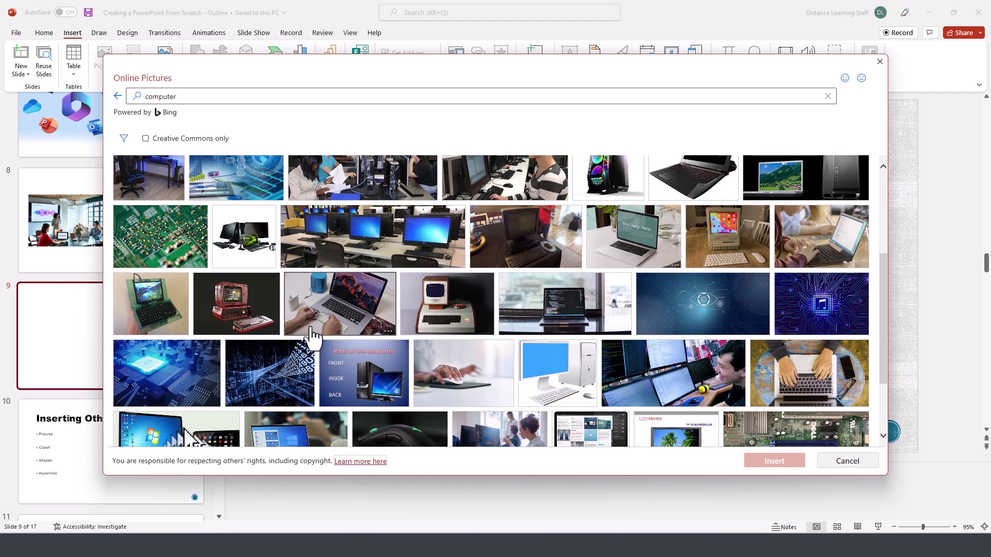
scroll(313, 337, "down", 3)
Step: Insert the laptop photo on slide 9 and resize it to about 3.75 × 5.62 inches
left_click(780, 460)
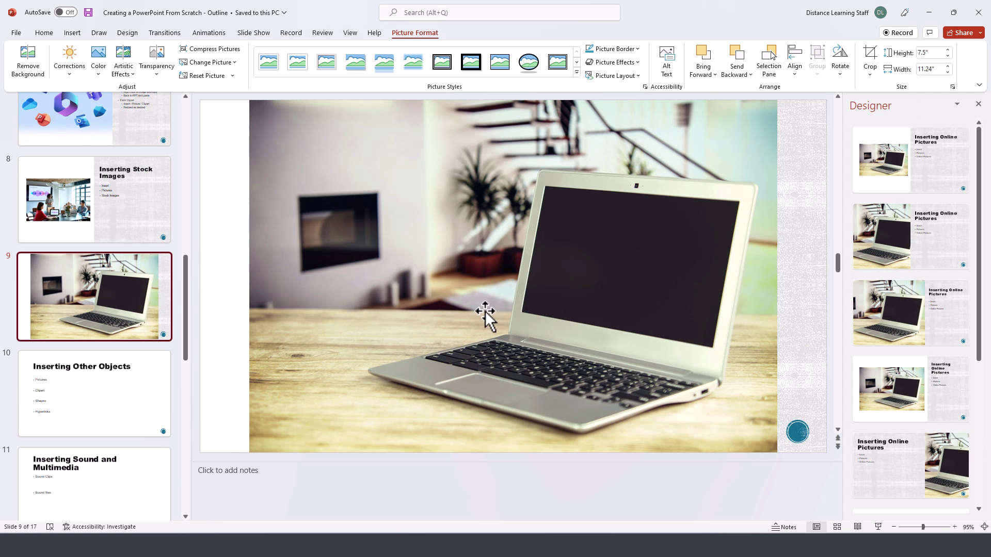
left_click(469, 311)
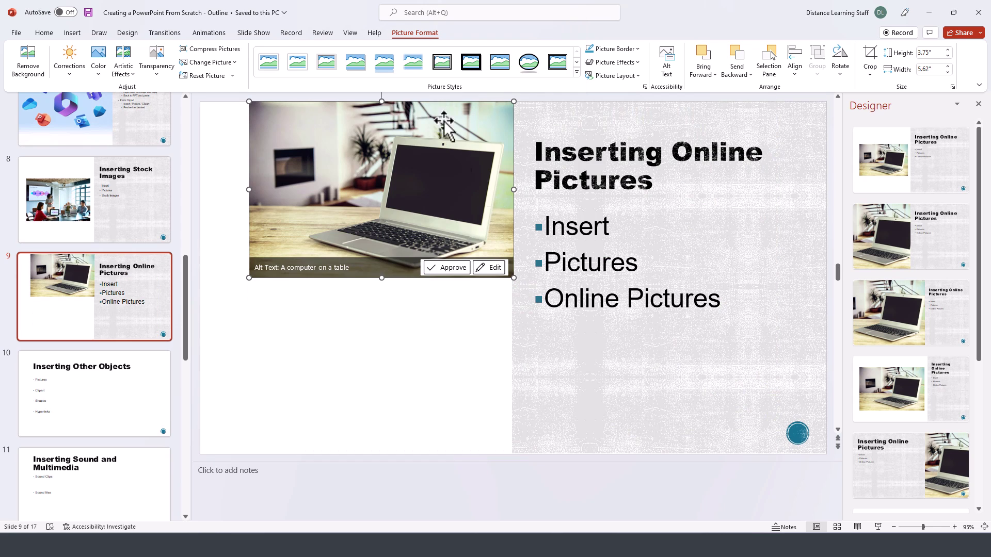
left_click(442, 64)
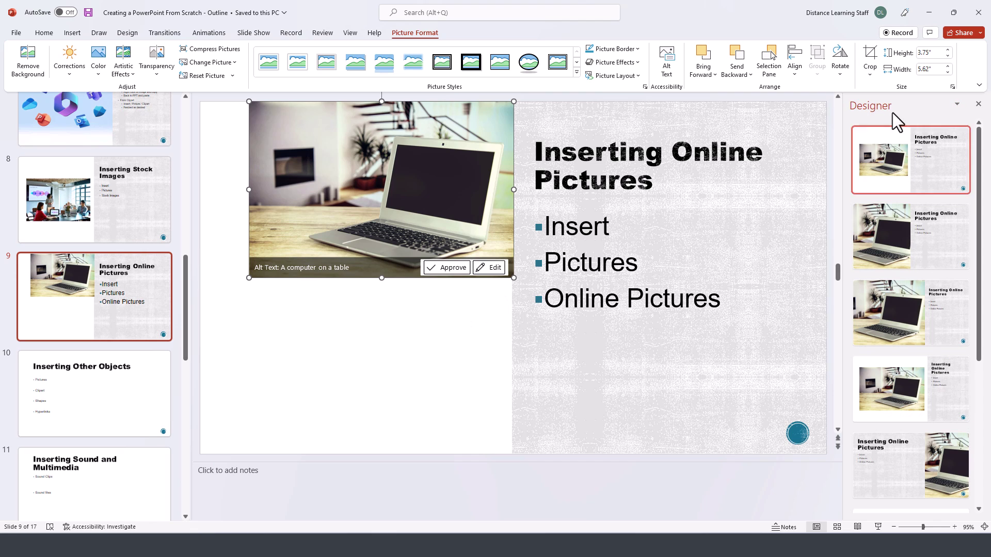
Step: Apply the fourth Designer suggestion, with the picture on the left and text on the right
left_click(908, 406)
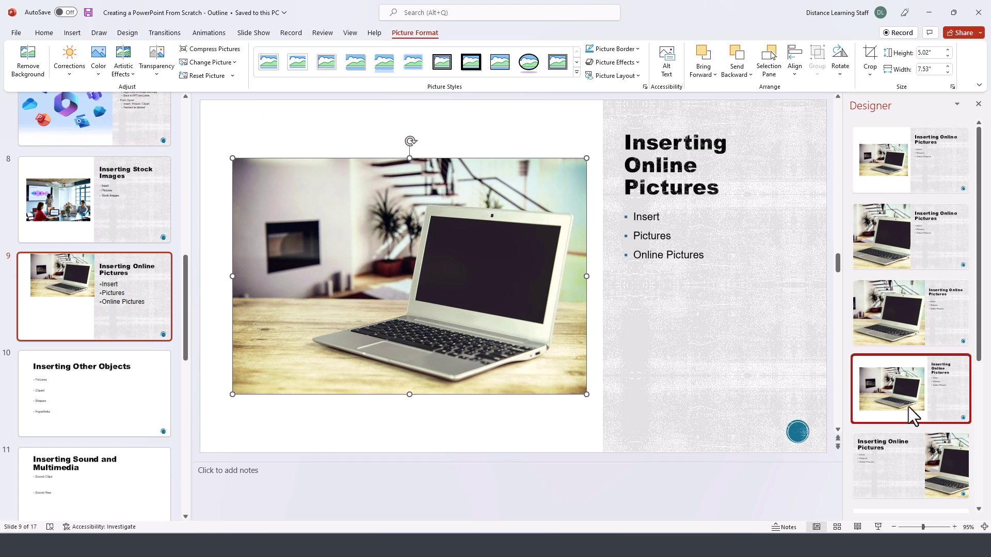